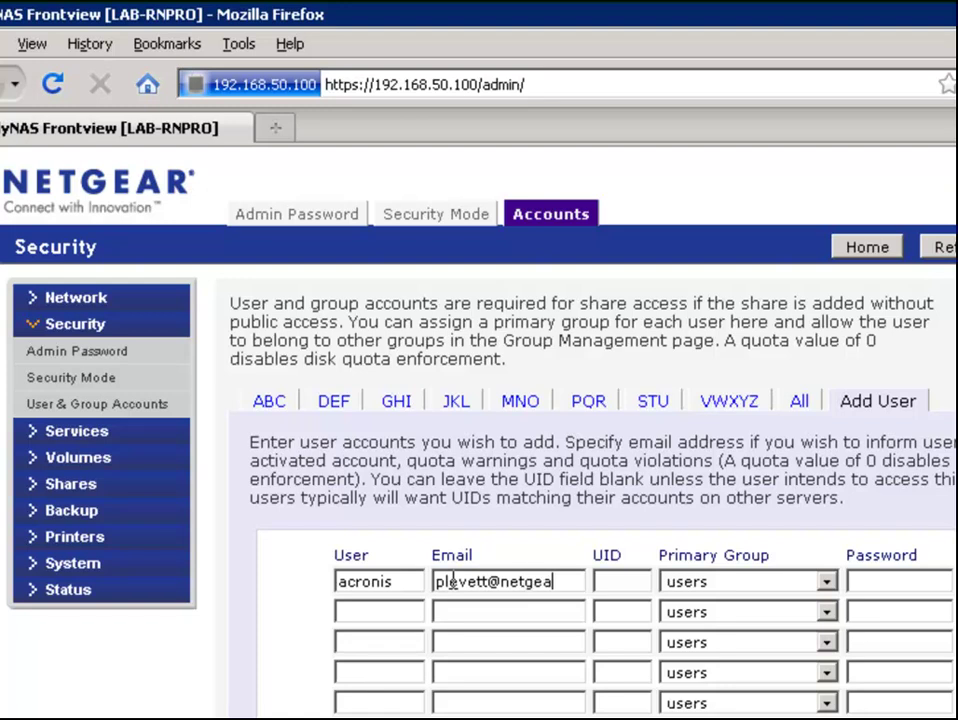
Enter the acronis user's e-mail address and password, save the account, and dismiss the confirmation
{"action": "type", "text": "com"}
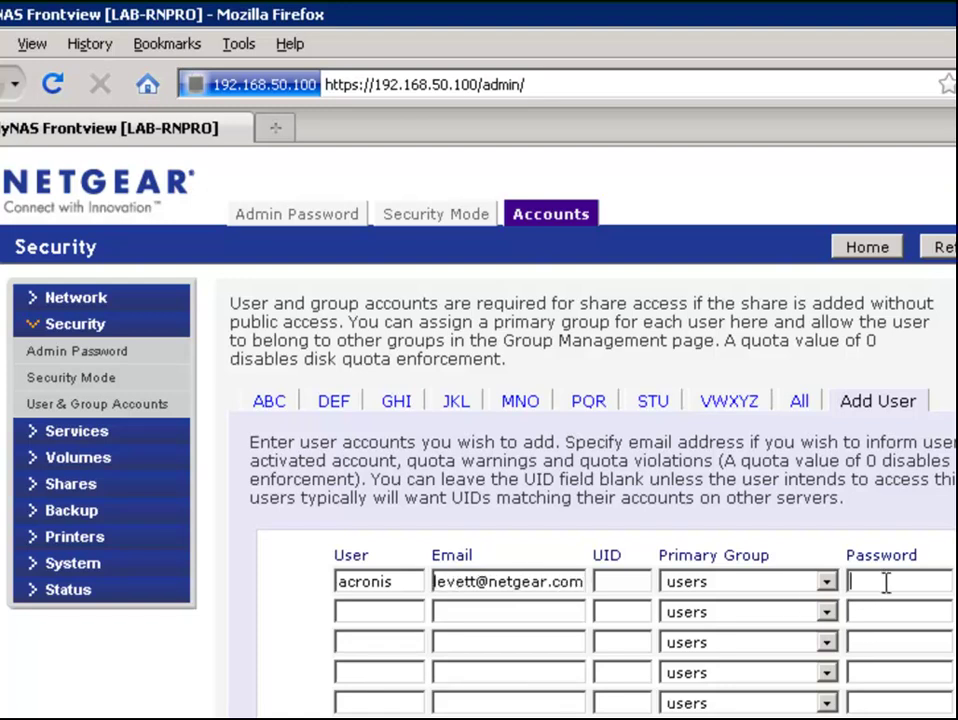
{"action": "type", "text": "password"}
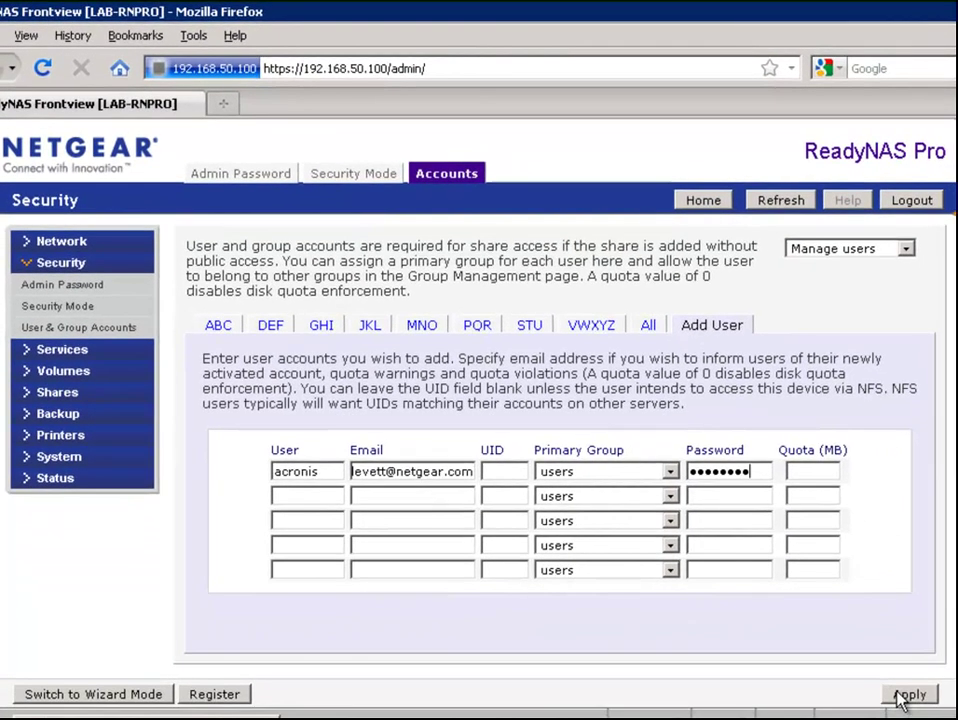
{"action": "left_click", "coordinate": [909, 695]}
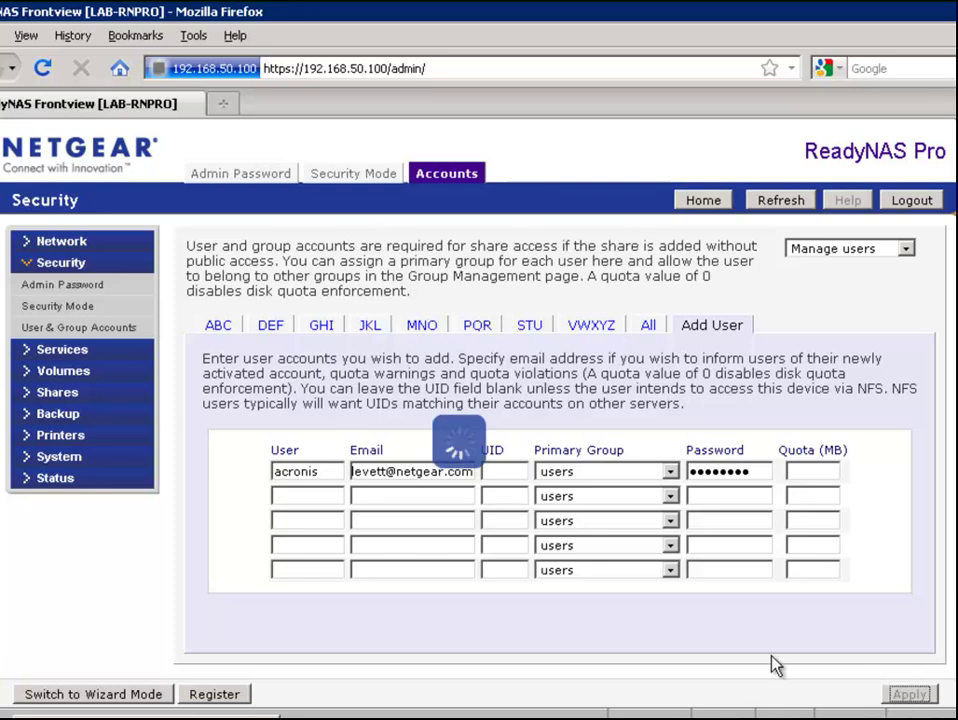
{"action": "left_click", "coordinate": [498, 428]}
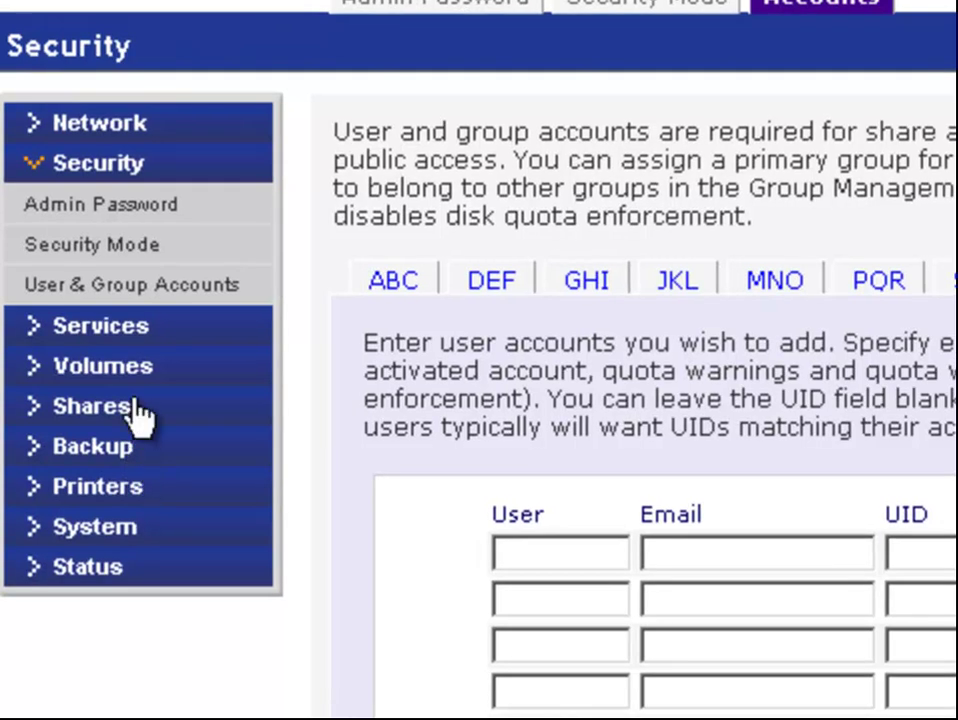
Add share acronis_vault, described 'Acronis vault for server backup', with Public Access unticked
{"action": "left_click", "coordinate": [86, 397]}
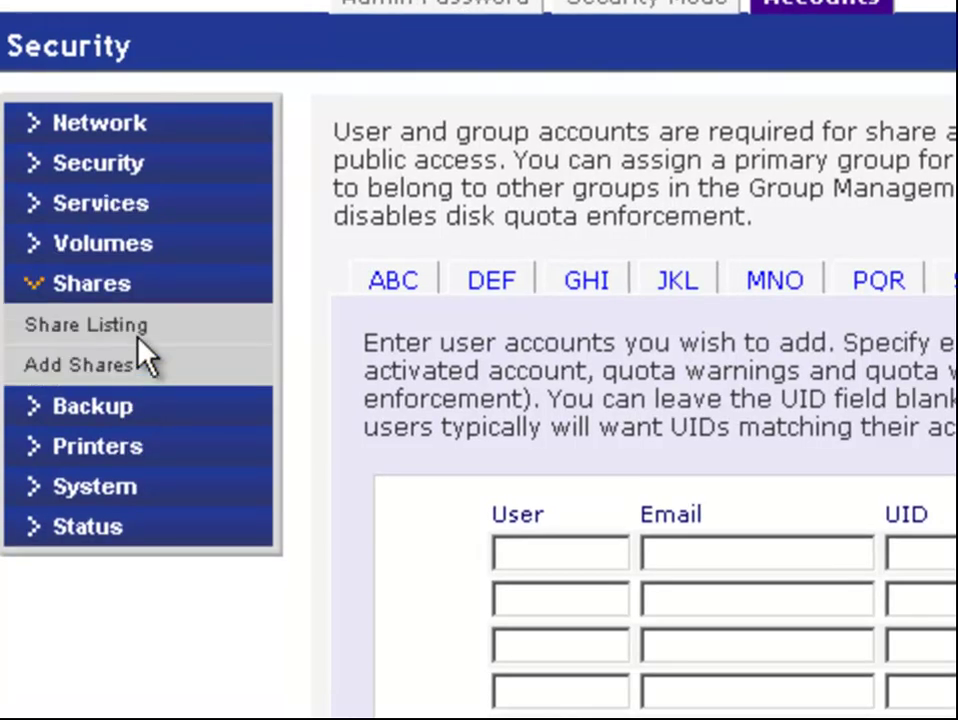
{"action": "left_click", "coordinate": [137, 377]}
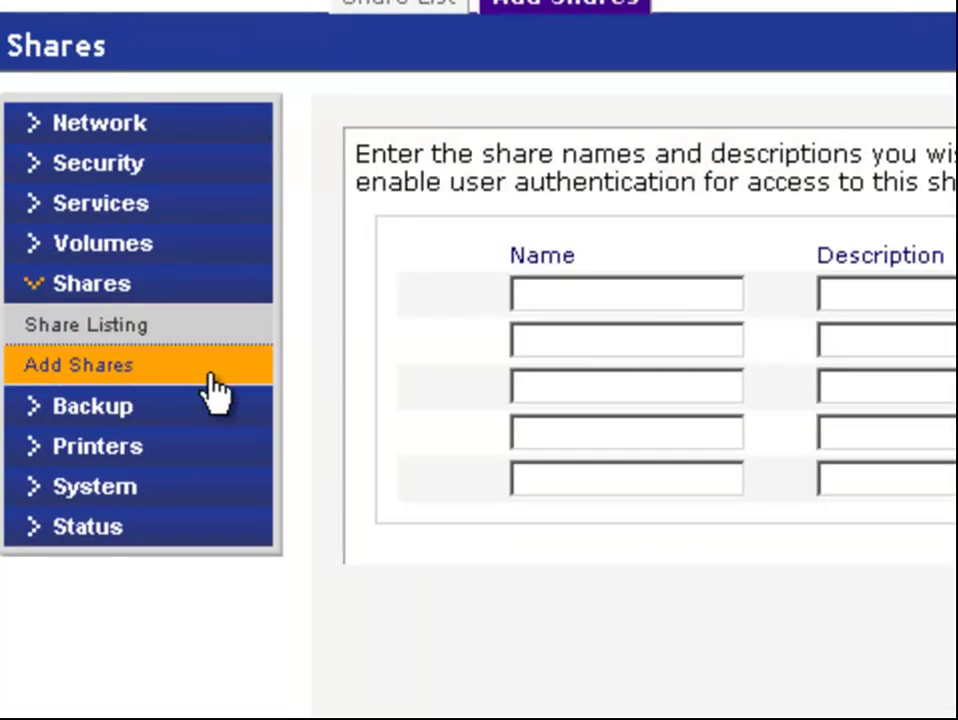
{"action": "left_click", "coordinate": [592, 289]}
{"action": "type", "text": "acronis_va"}
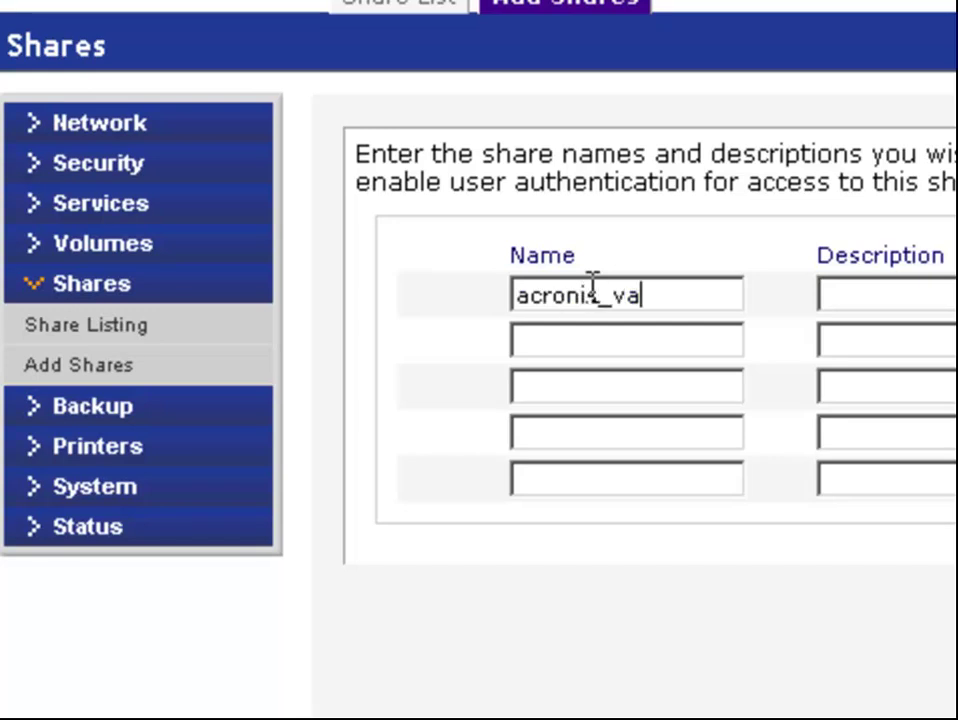
{"action": "type", "text": "ult"}
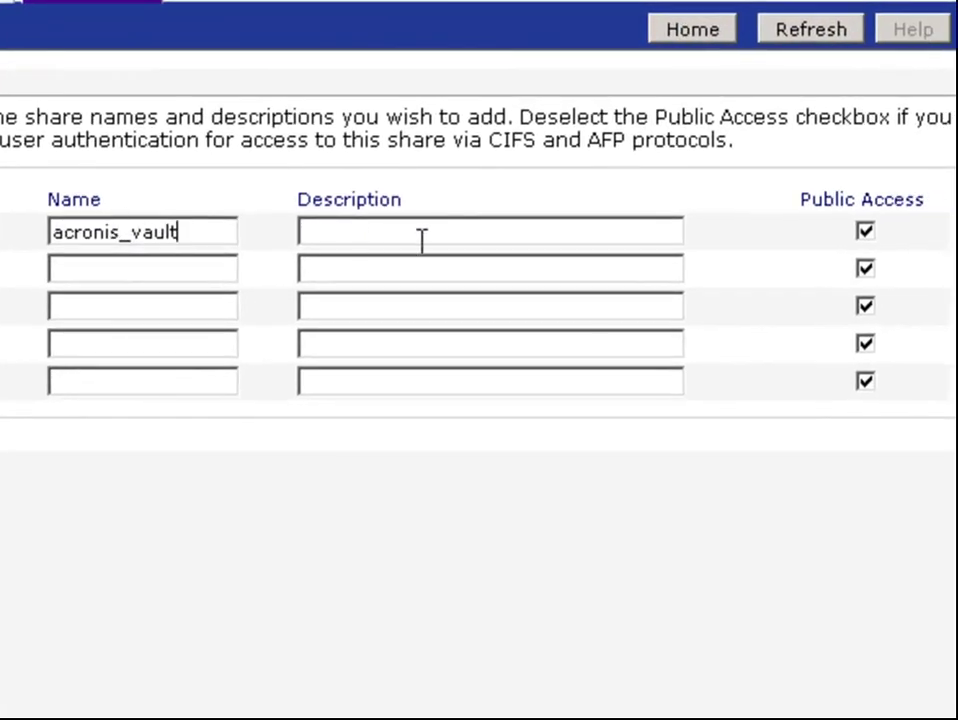
{"action": "left_click", "coordinate": [865, 231]}
{"action": "left_click", "coordinate": [515, 231]}
{"action": "type", "text": "Acronis "}
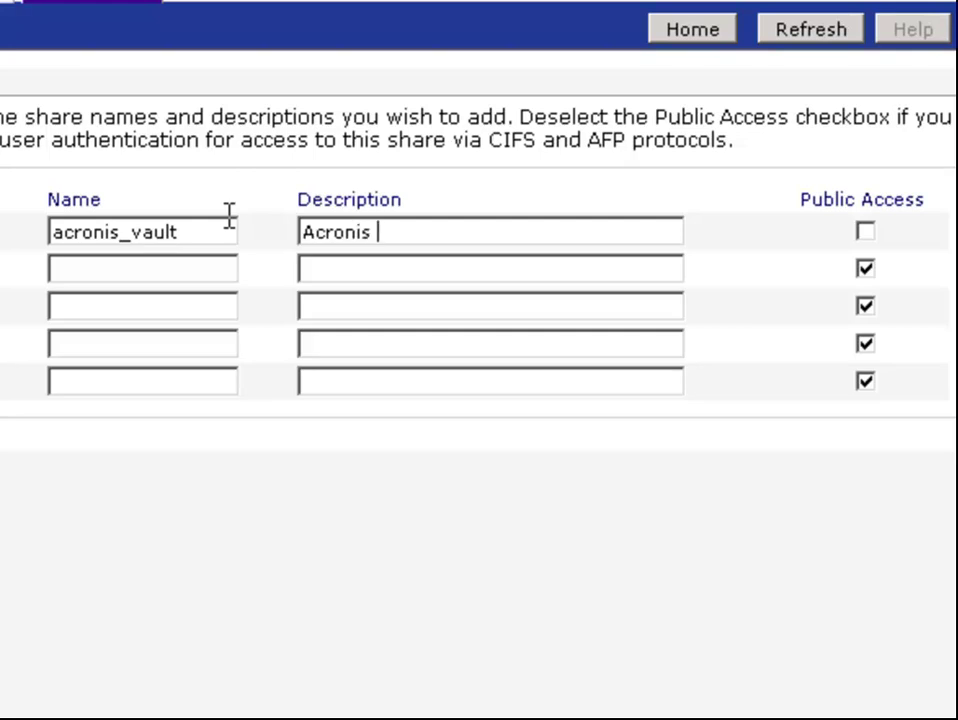
{"action": "type", "text": "vault for server ba"}
{"action": "type", "text": "ckup"}
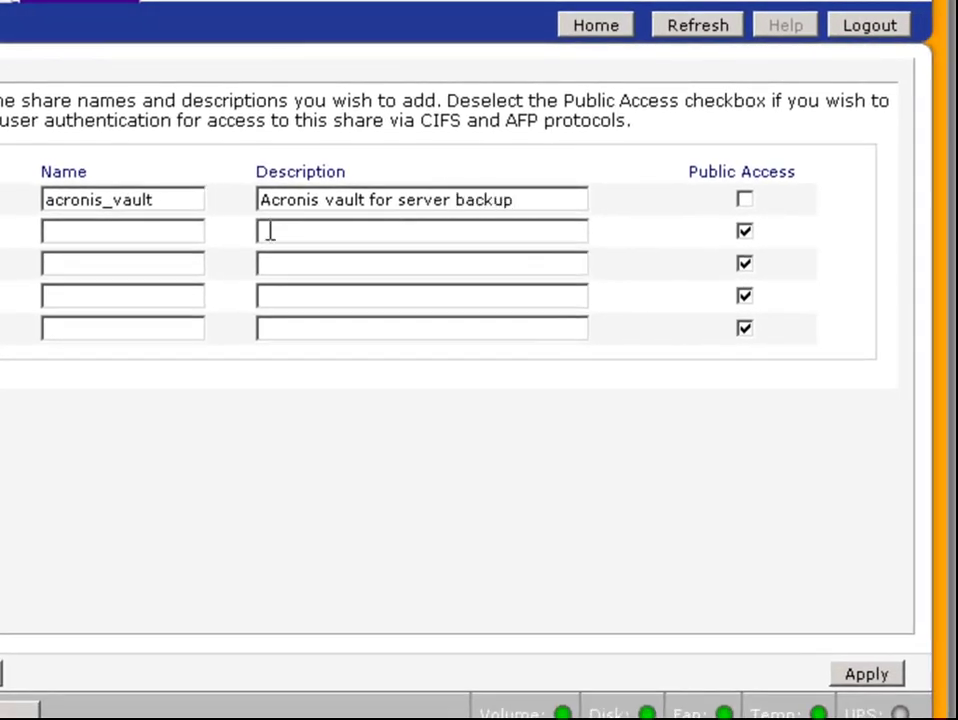
{"action": "left_click", "coordinate": [861, 677]}
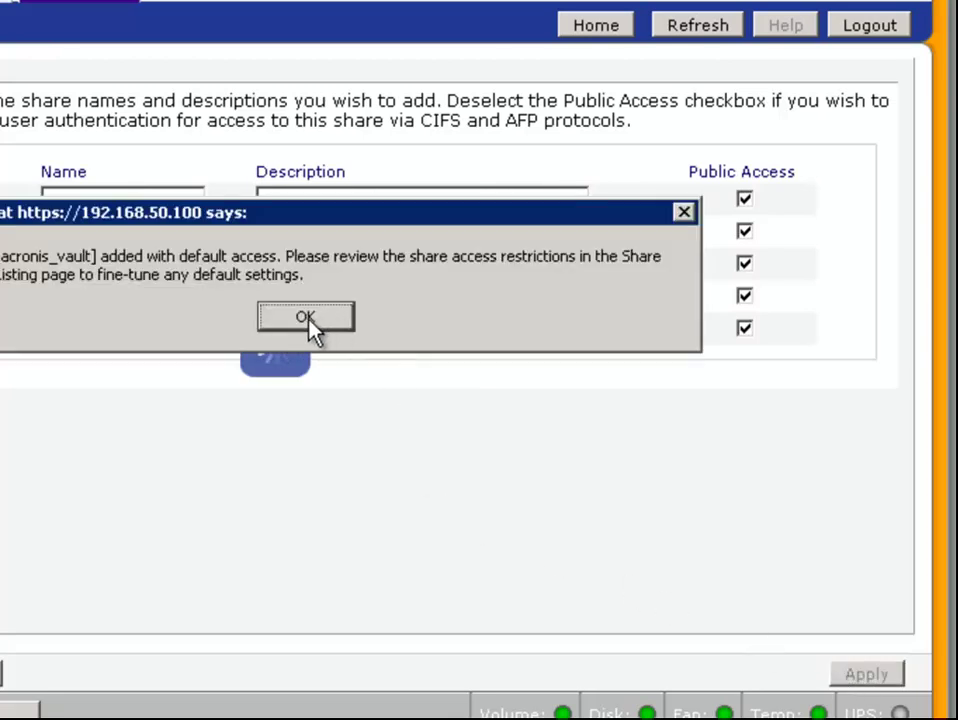
{"action": "left_click", "coordinate": [310, 321]}
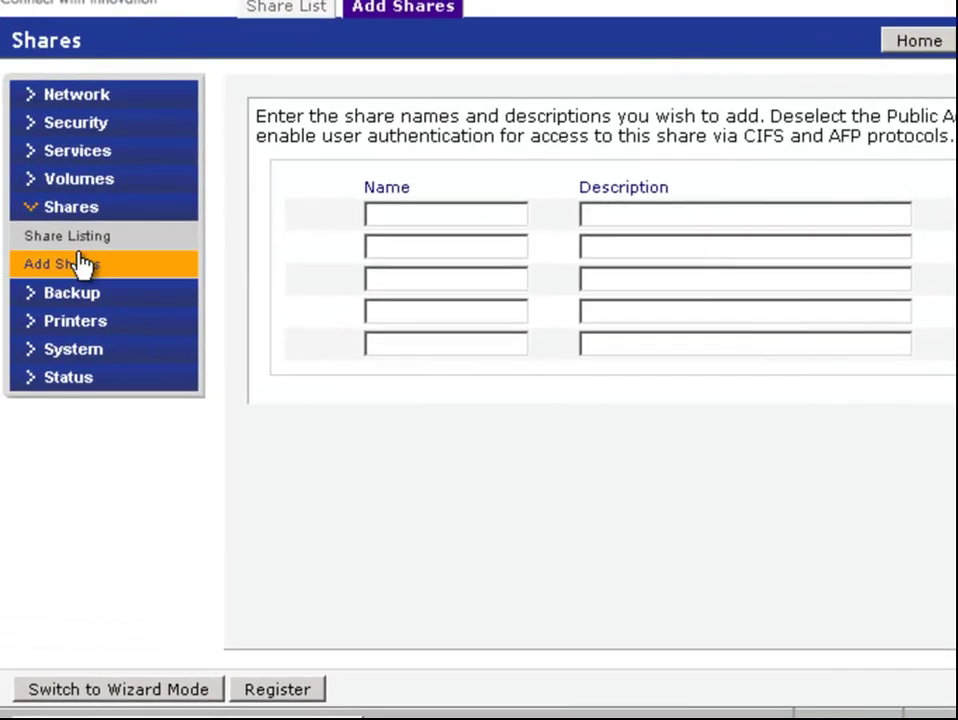
Set acronis_vault's CIFS default access to Disabled, with acronis as the only write-enabled user
{"action": "left_click", "coordinate": [91, 238]}
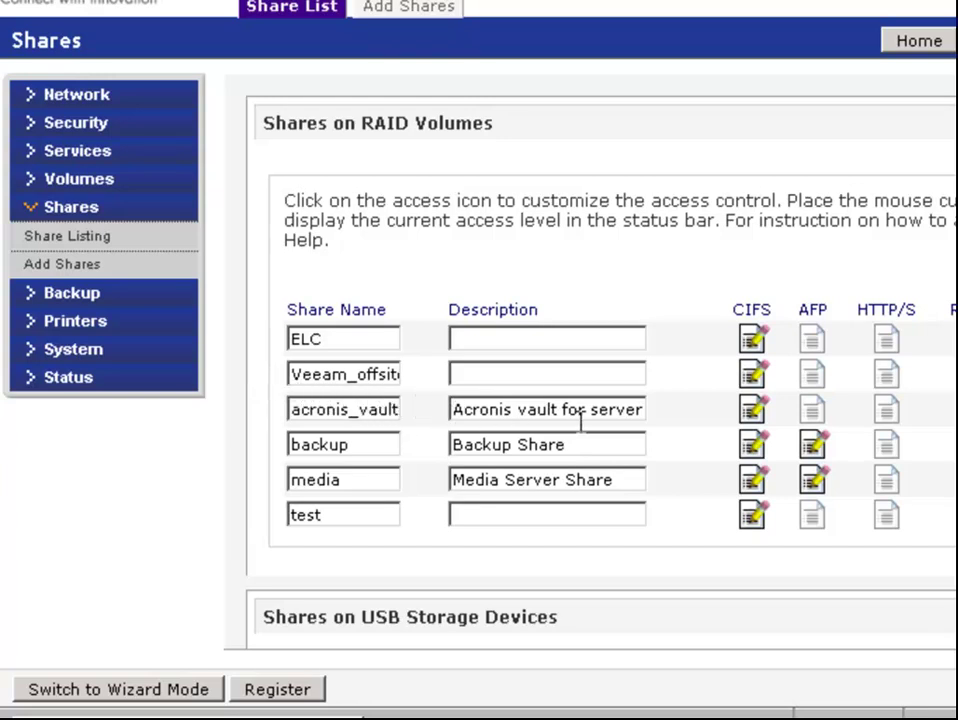
{"action": "left_click", "coordinate": [752, 412]}
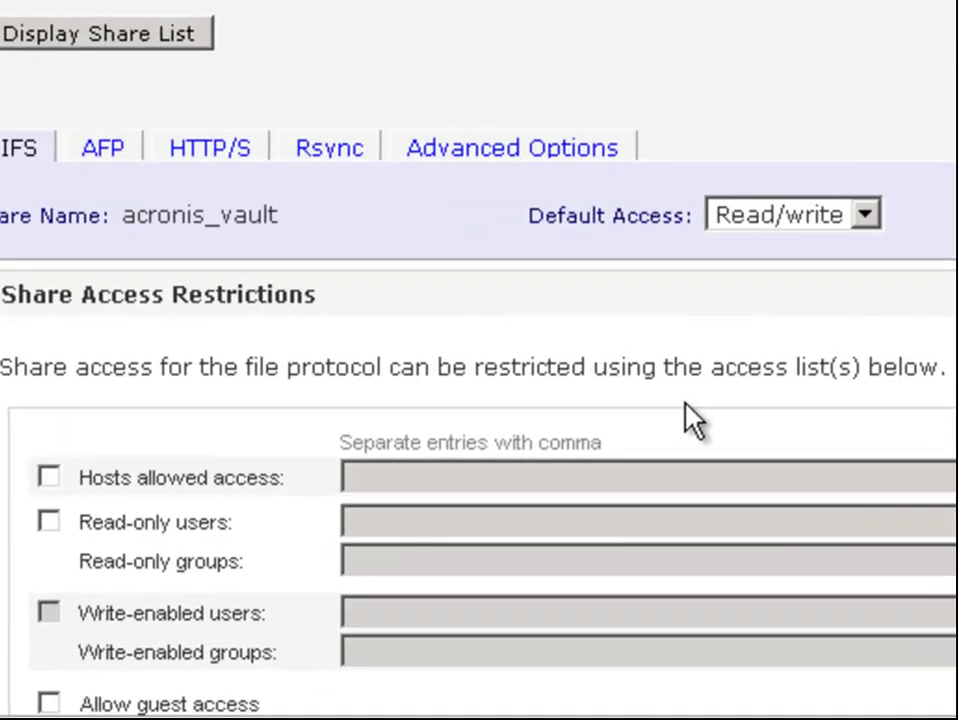
{"action": "left_click", "coordinate": [750, 220]}
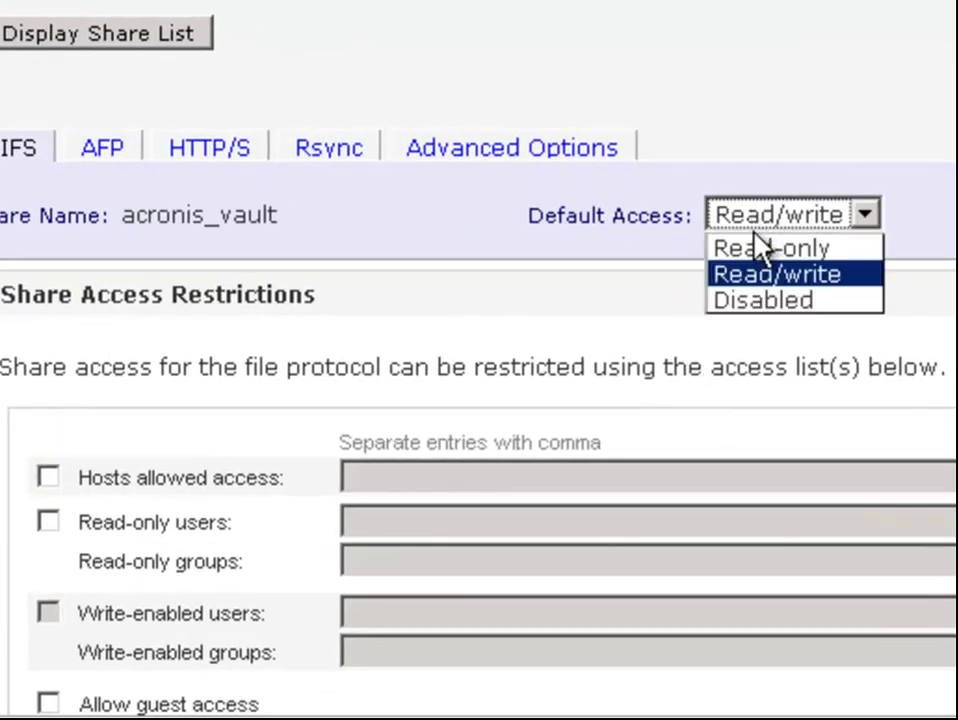
{"action": "left_click", "coordinate": [765, 300]}
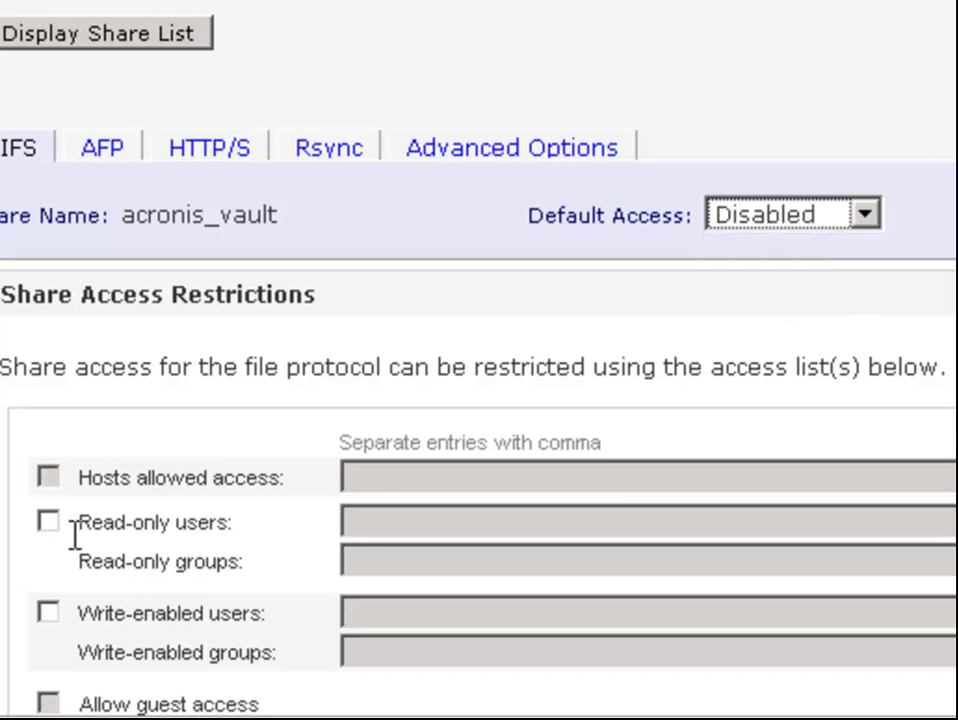
{"action": "left_click", "coordinate": [48, 613]}
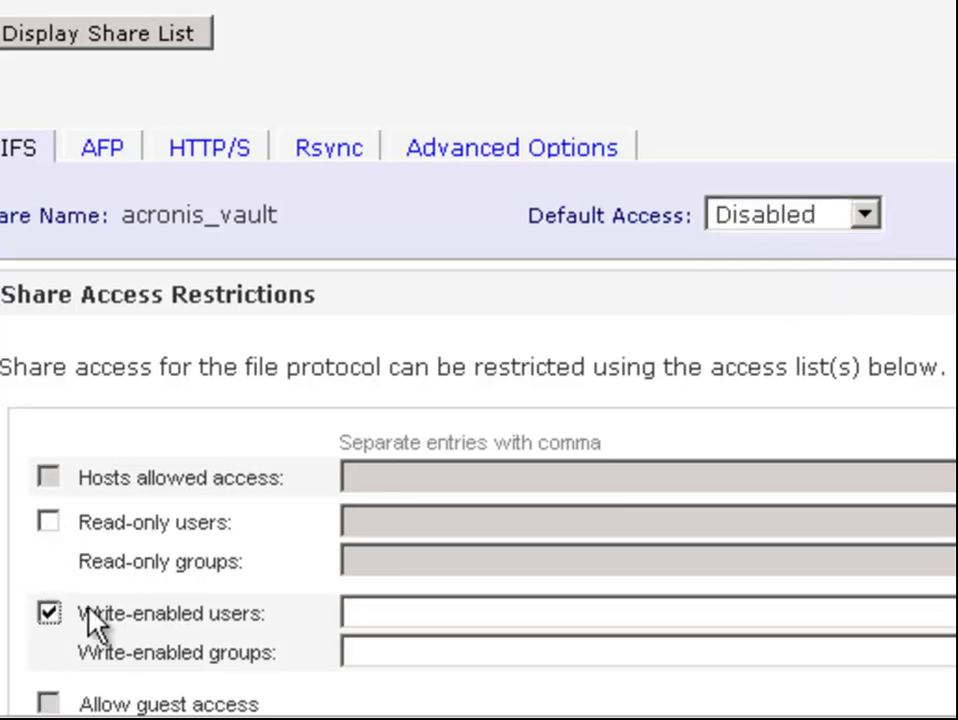
{"action": "left_click", "coordinate": [377, 613]}
{"action": "type", "text": "acronis"}
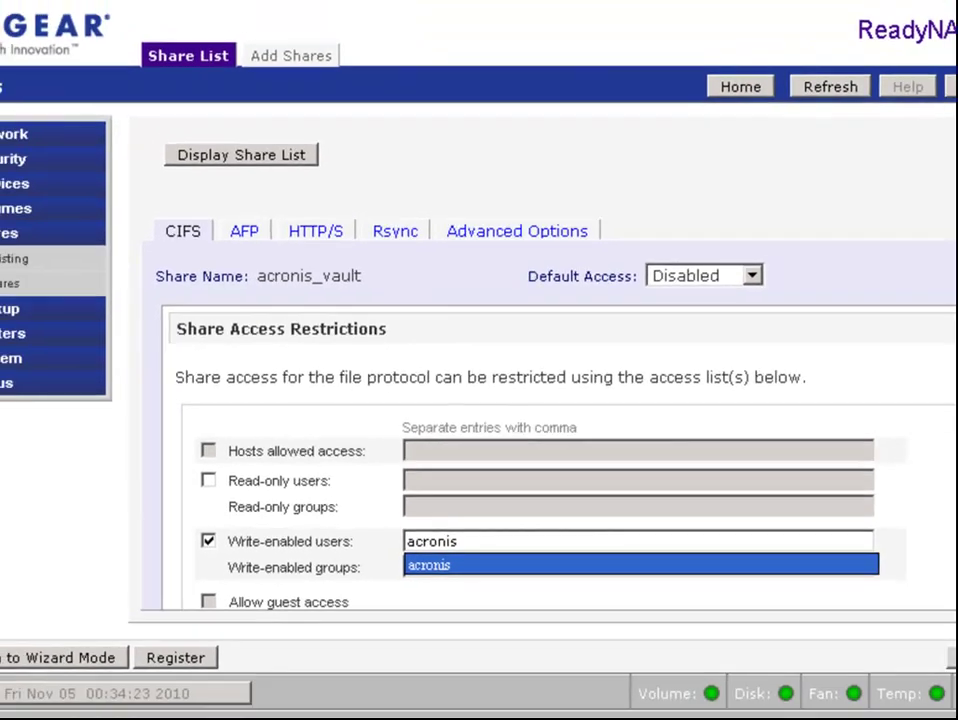
{"action": "left_click", "coordinate": [905, 622]}
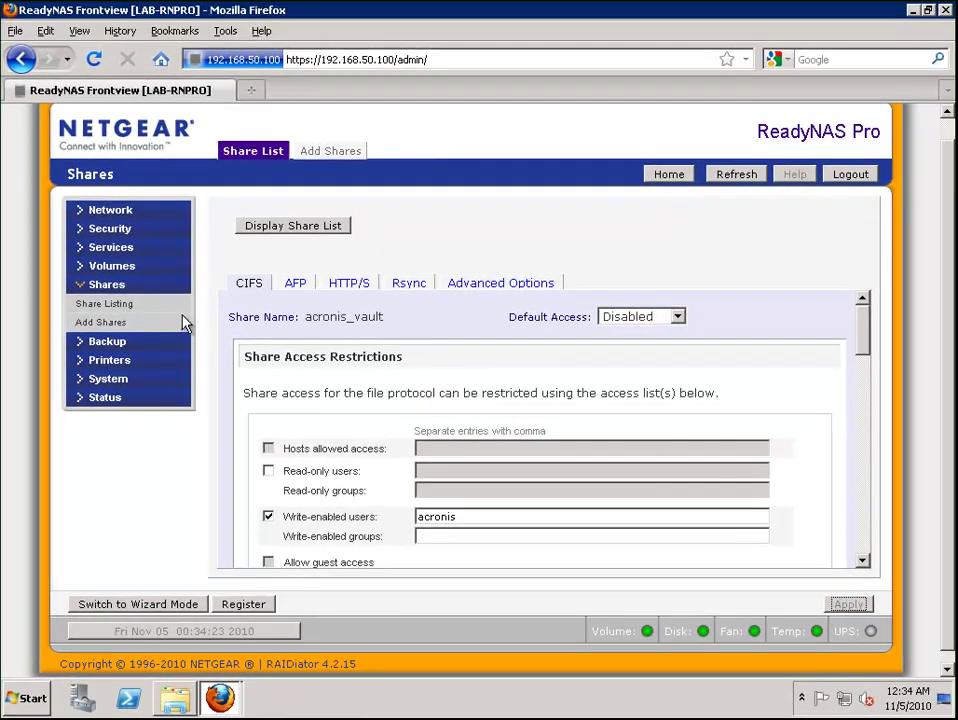
{"action": "left_click", "coordinate": [190, 308]}
Launch Acronis Backup & Recovery 10 from the desktop
{"action": "left_click", "coordinate": [913, 11]}
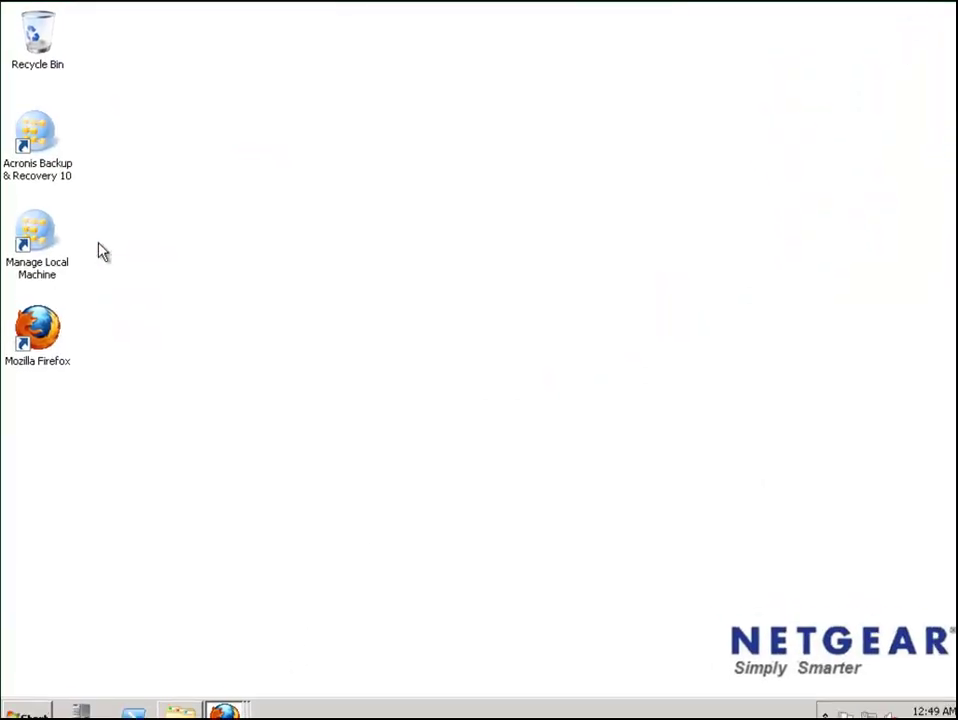
{"action": "left_click", "coordinate": [58, 167]}
{"action": "double_click", "coordinate": [75, 208]}
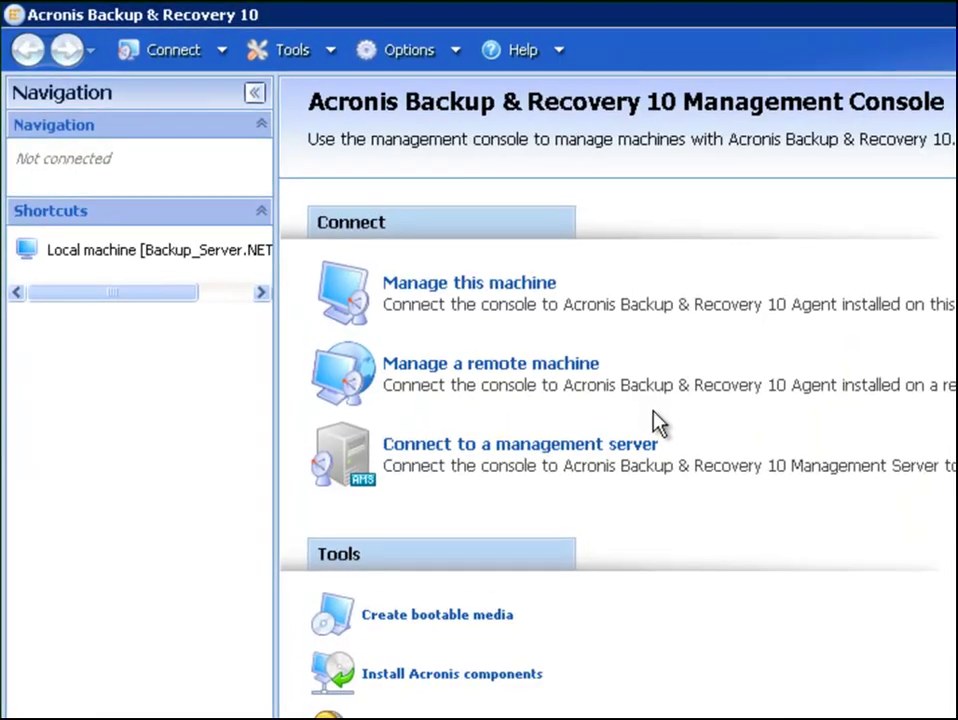
Connect the console to the localhost management server using the administrator account and password
{"action": "left_click", "coordinate": [534, 462]}
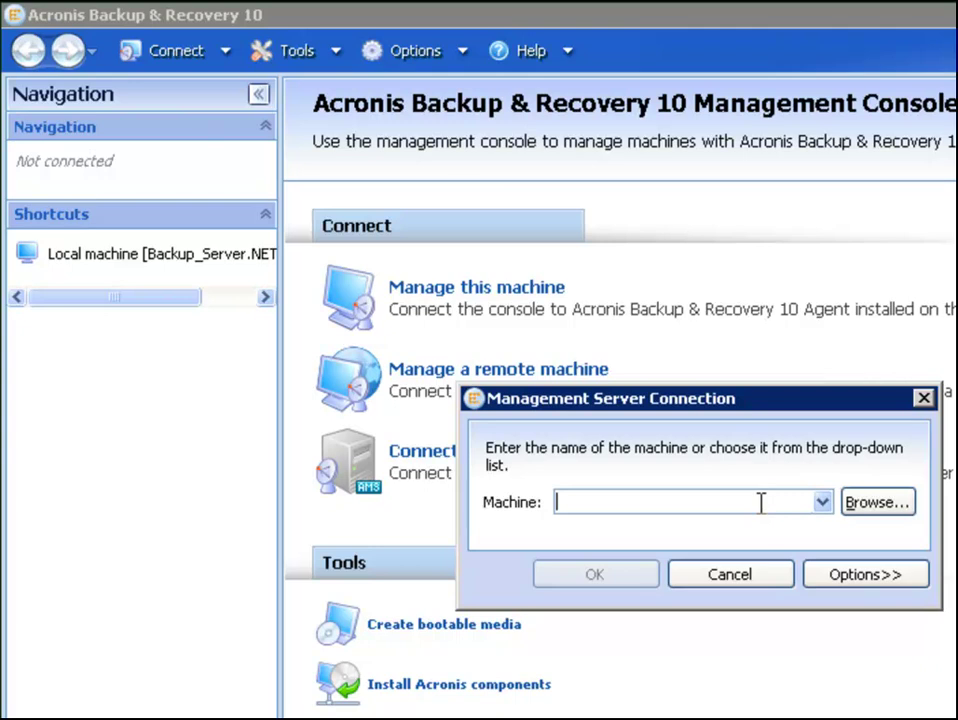
{"action": "type", "text": "locahost"}
{"action": "key", "text": "Return"}
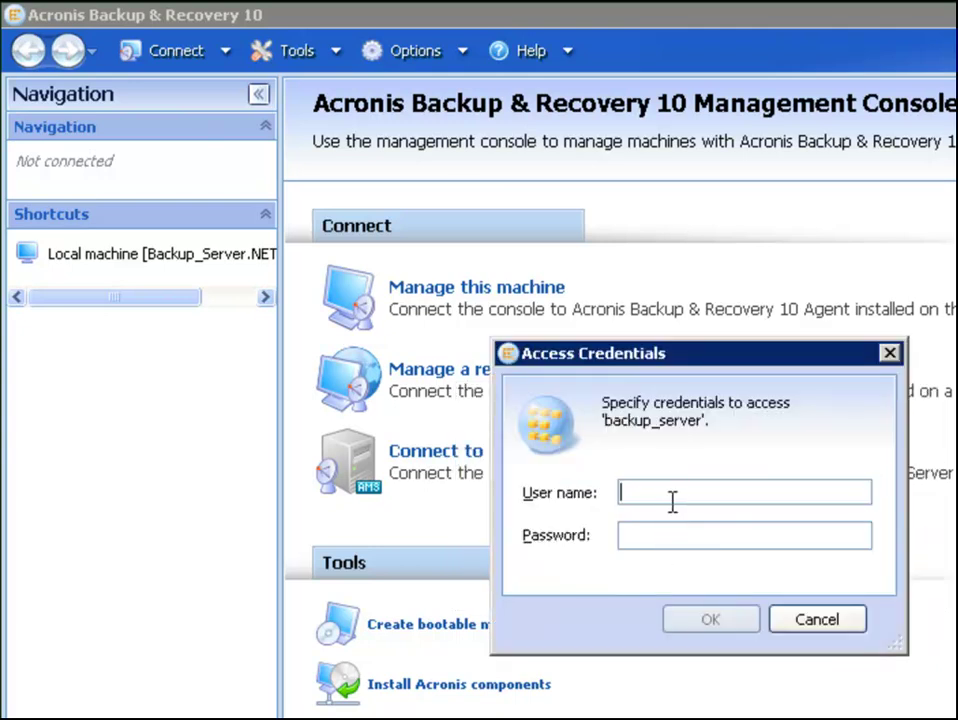
{"action": "type", "text": "administrator"}
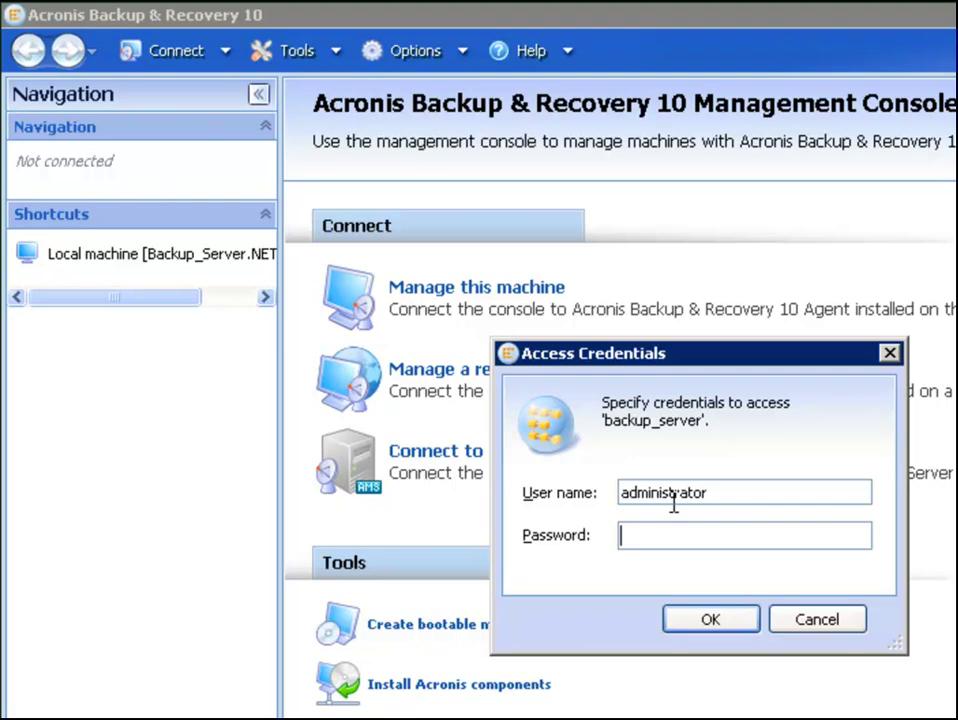
{"action": "type", "text": "•••••••••"}
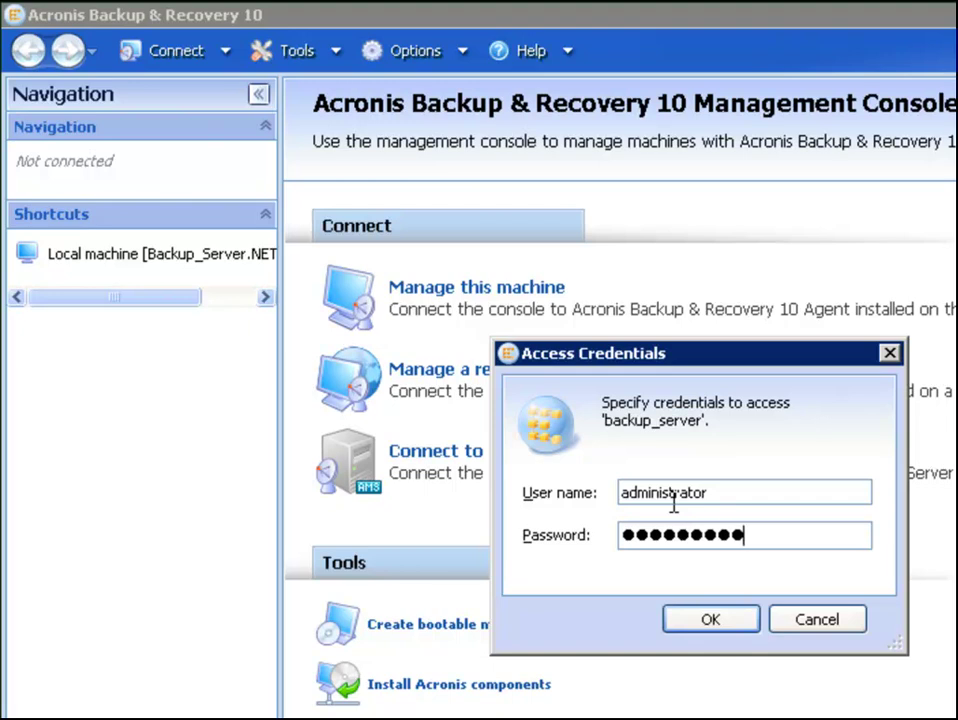
{"action": "key", "text": "Return"}
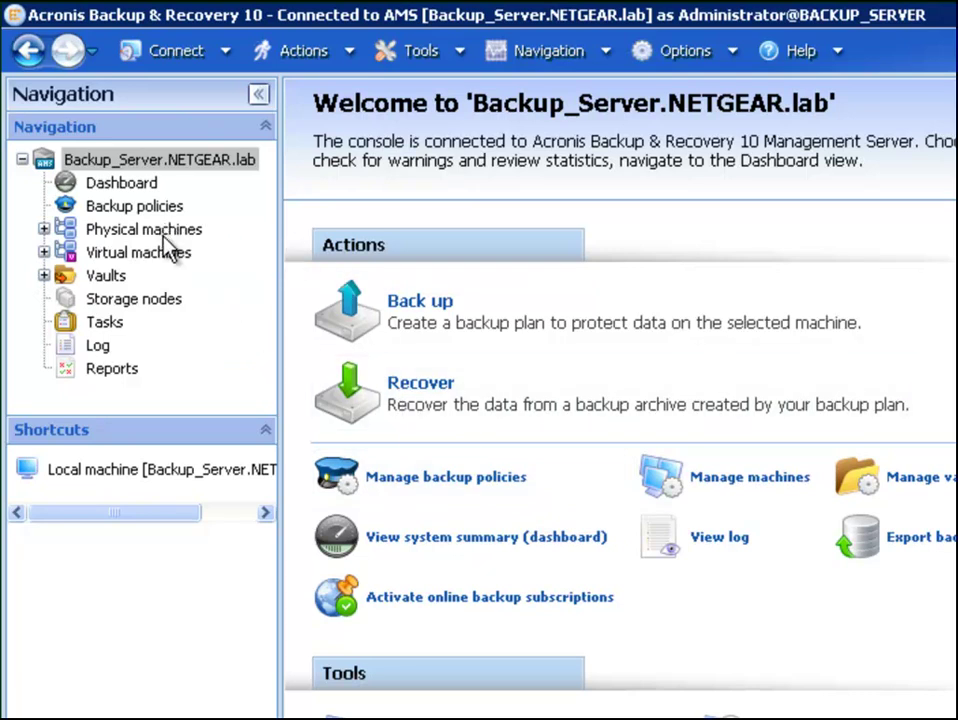
Under Vaults > Centralized, start a new vault named 'ReadyNAS Pro' with type Managed
{"action": "double_click", "coordinate": [108, 277]}
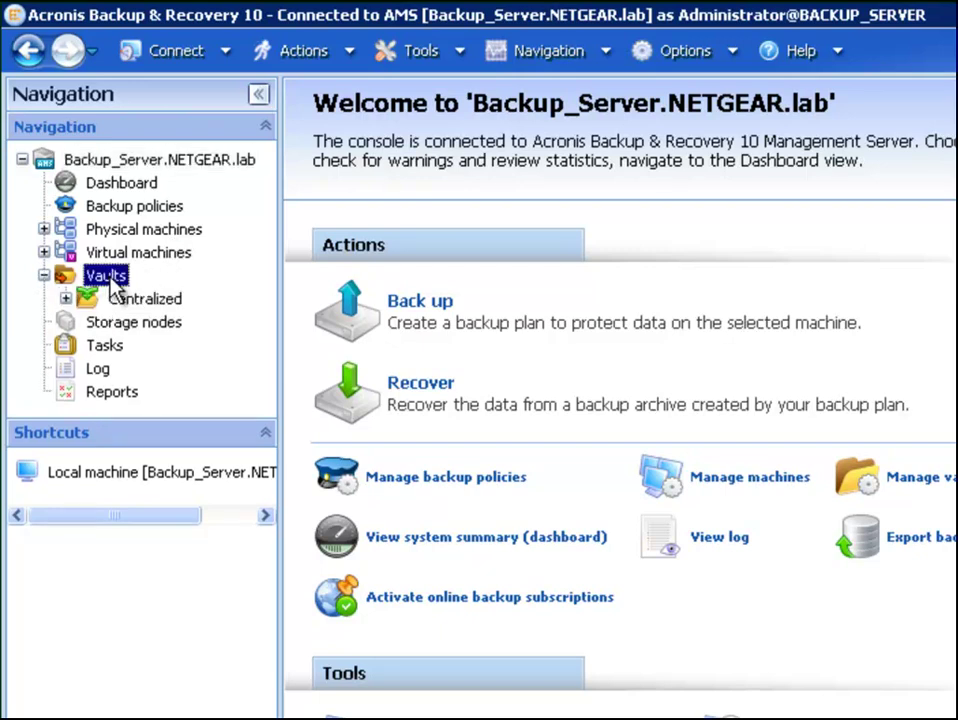
{"action": "left_click", "coordinate": [150, 299]}
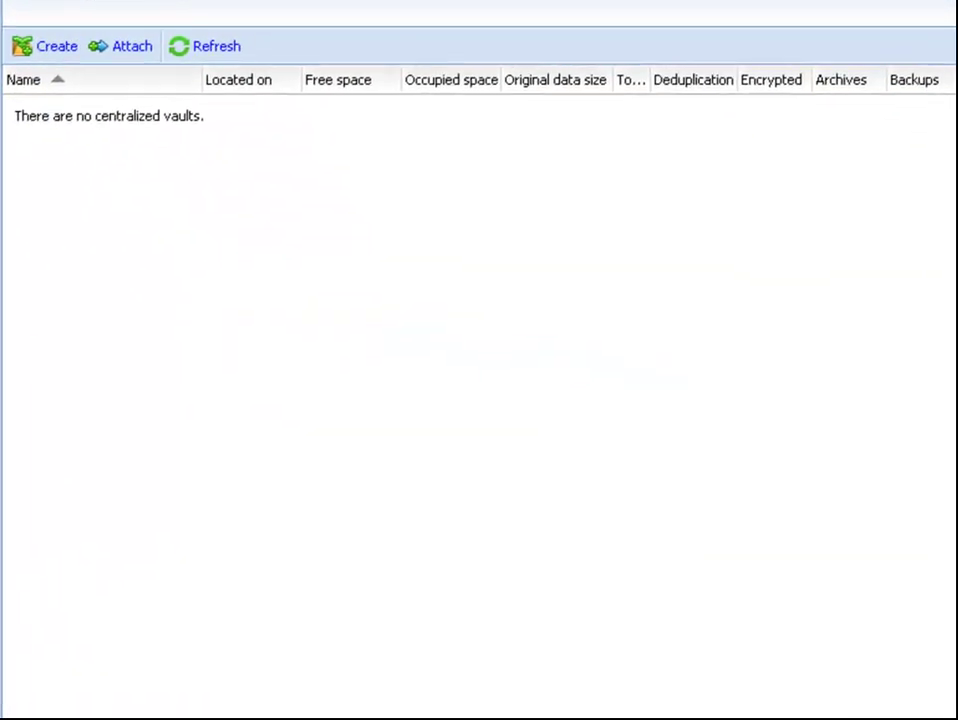
{"action": "left_click", "coordinate": [49, 48]}
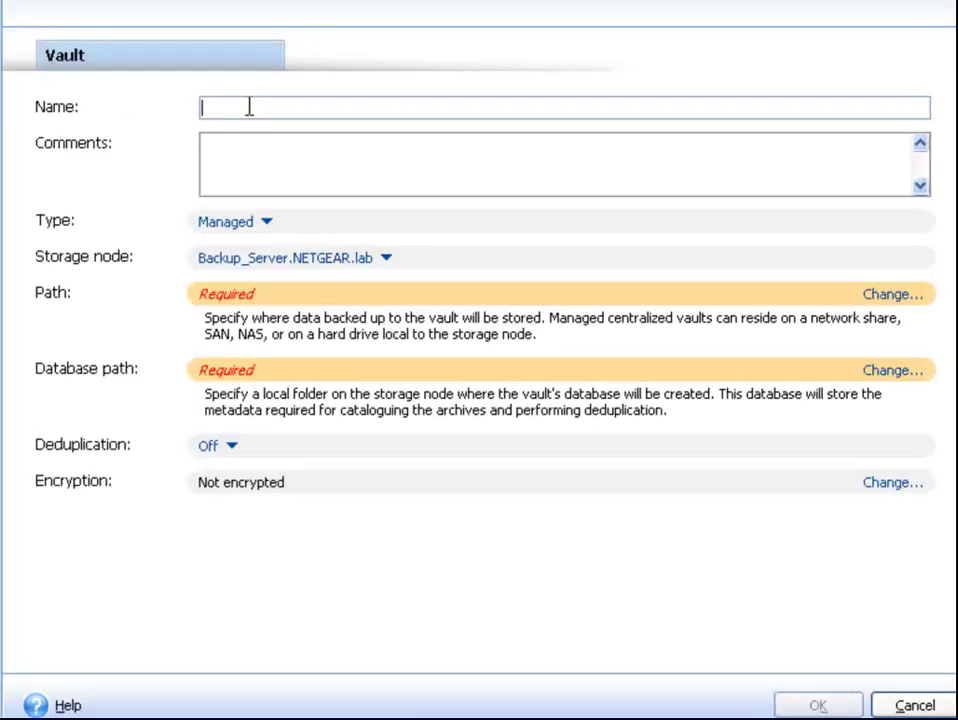
{"action": "type", "text": "ReadyNAS Pro"}
{"action": "left_click", "coordinate": [270, 228]}
{"action": "left_click", "coordinate": [325, 231]}
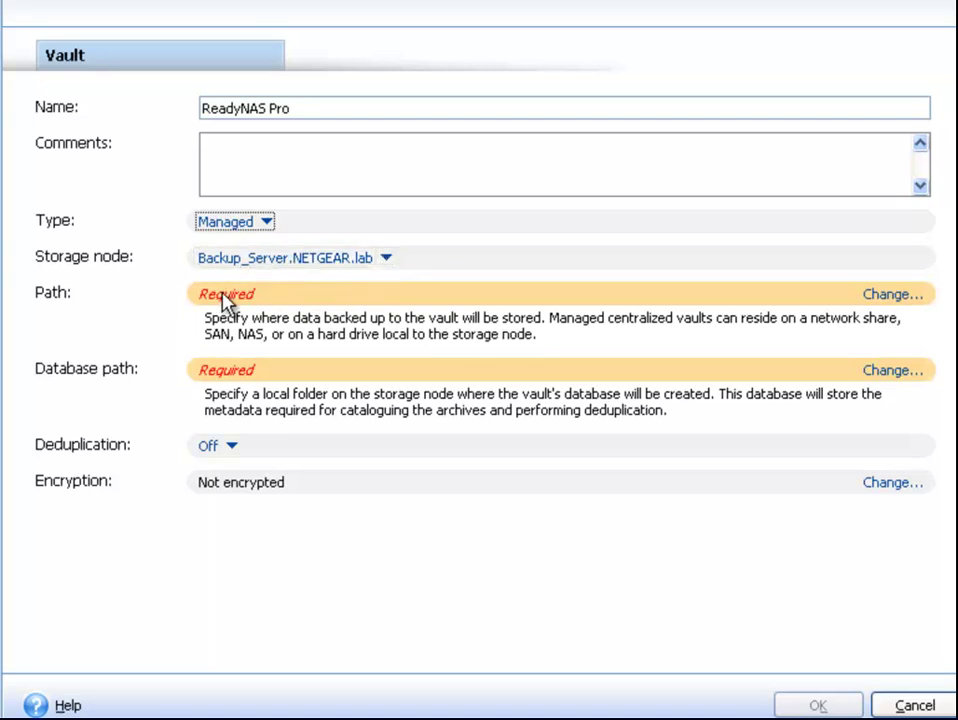
Set the vault path to \\192.168.50.100\acronis_vault, logging in with the acronis share account
{"action": "left_click", "coordinate": [888, 296]}
{"action": "left_click", "coordinate": [130, 611]}
{"action": "type", "text": "\\\\192.168.50.100\\"}
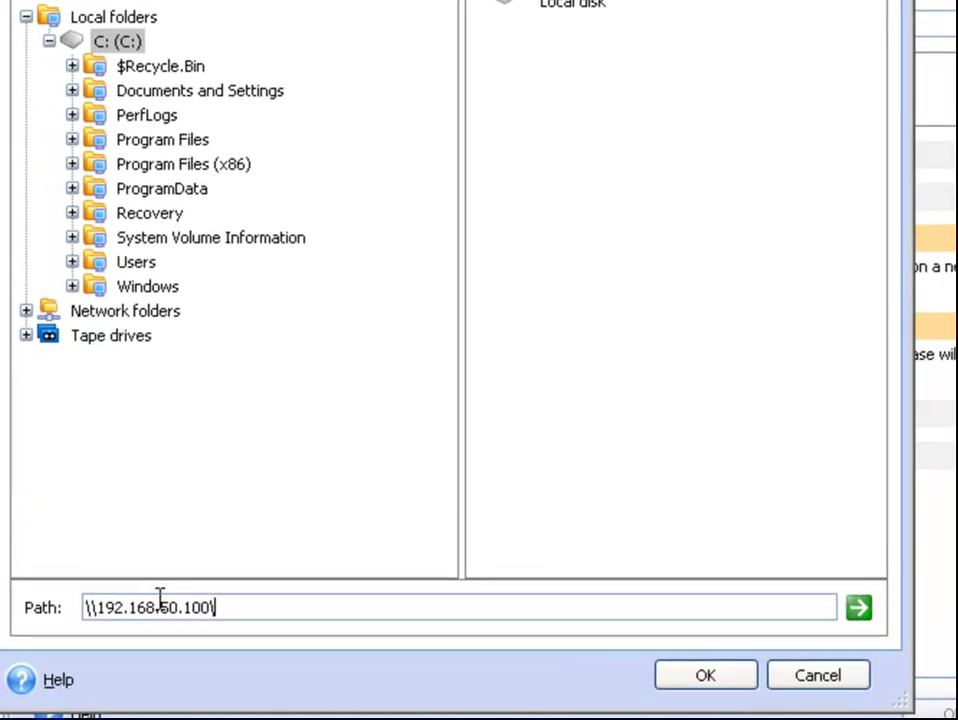
{"action": "type", "text": "acronis_vault"}
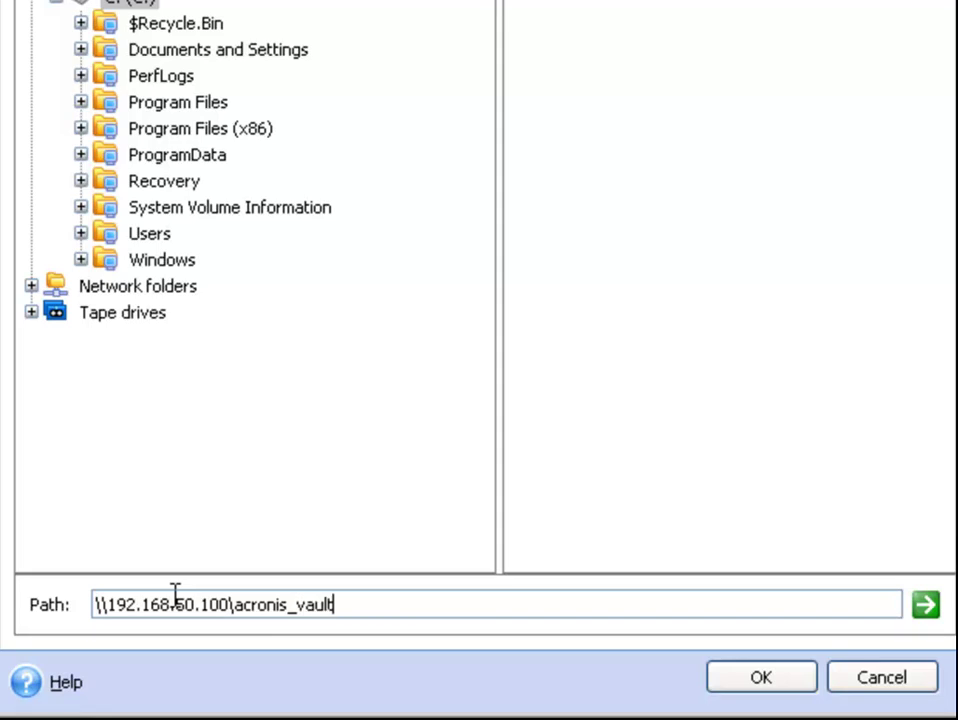
{"action": "left_click", "coordinate": [925, 604]}
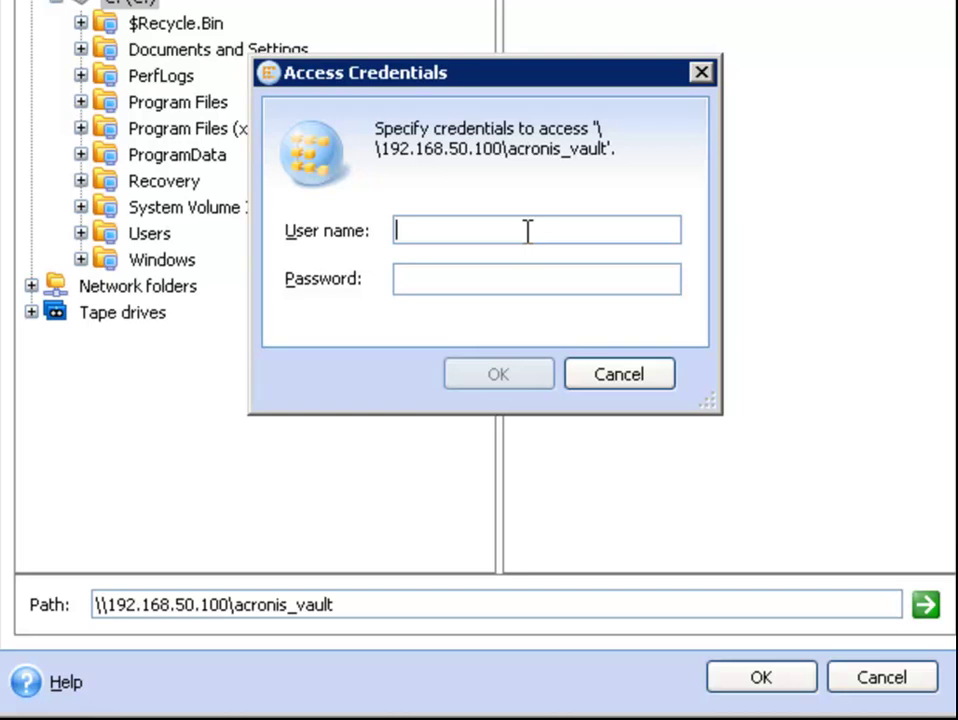
{"action": "type", "text": "acron********"}
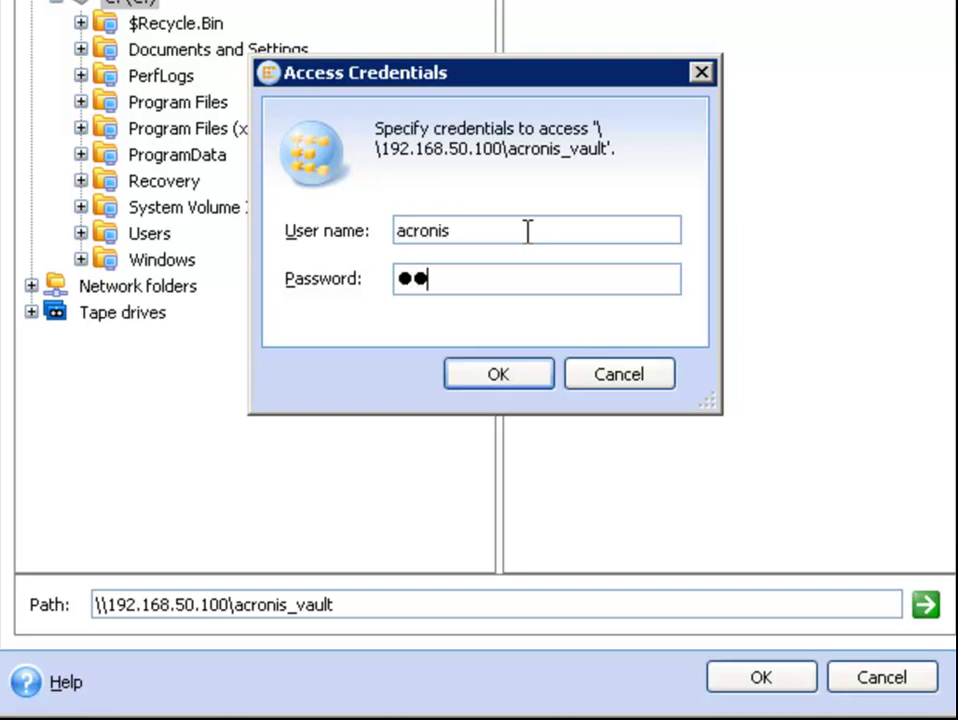
{"action": "left_click", "coordinate": [527, 381]}
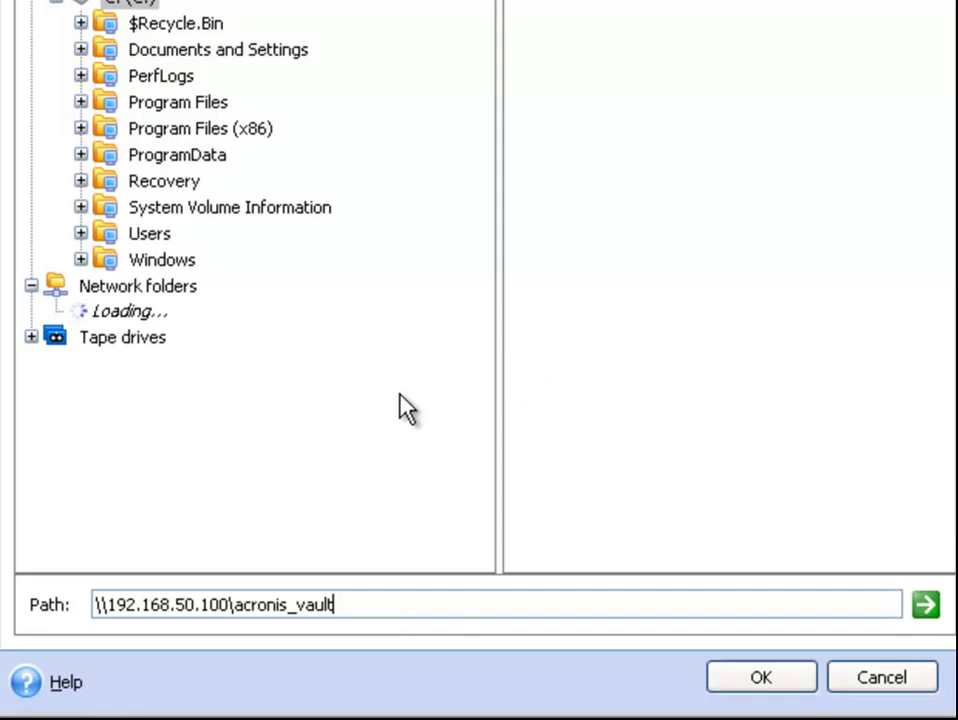
{"action": "left_click", "coordinate": [765, 680]}
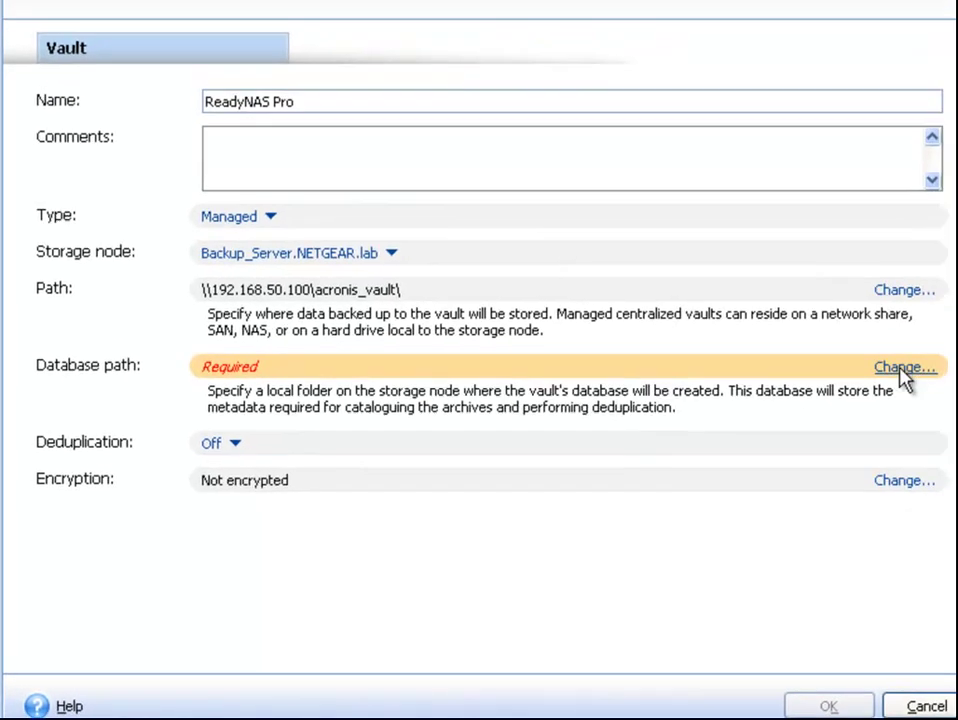
Create a C:\Database folder and select it as the vault's database path
{"action": "left_click", "coordinate": [898, 367]}
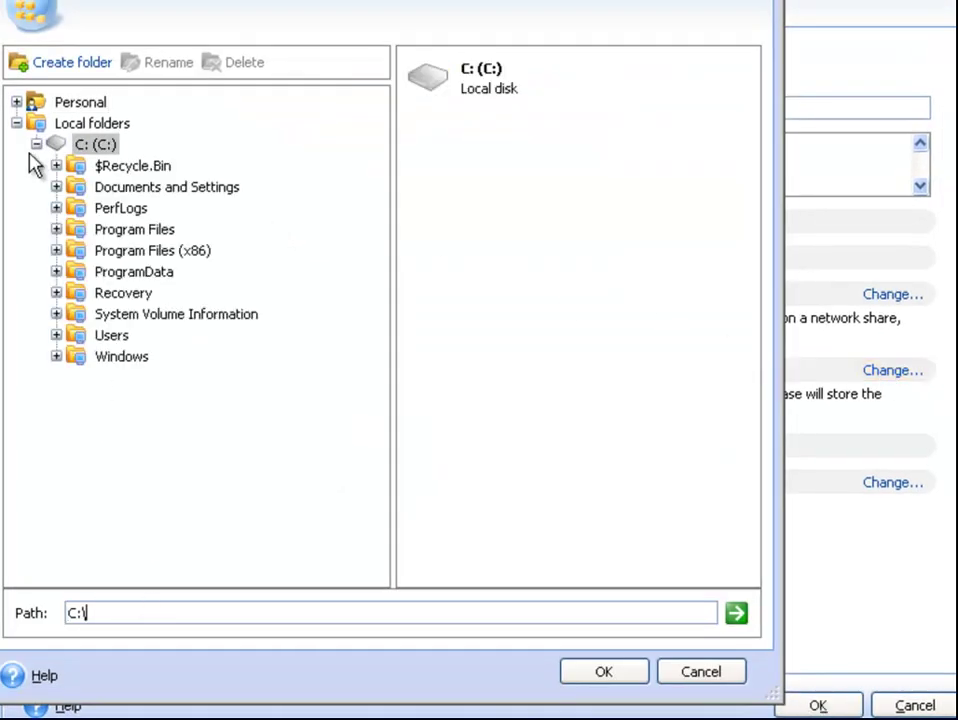
{"action": "left_click", "coordinate": [58, 63]}
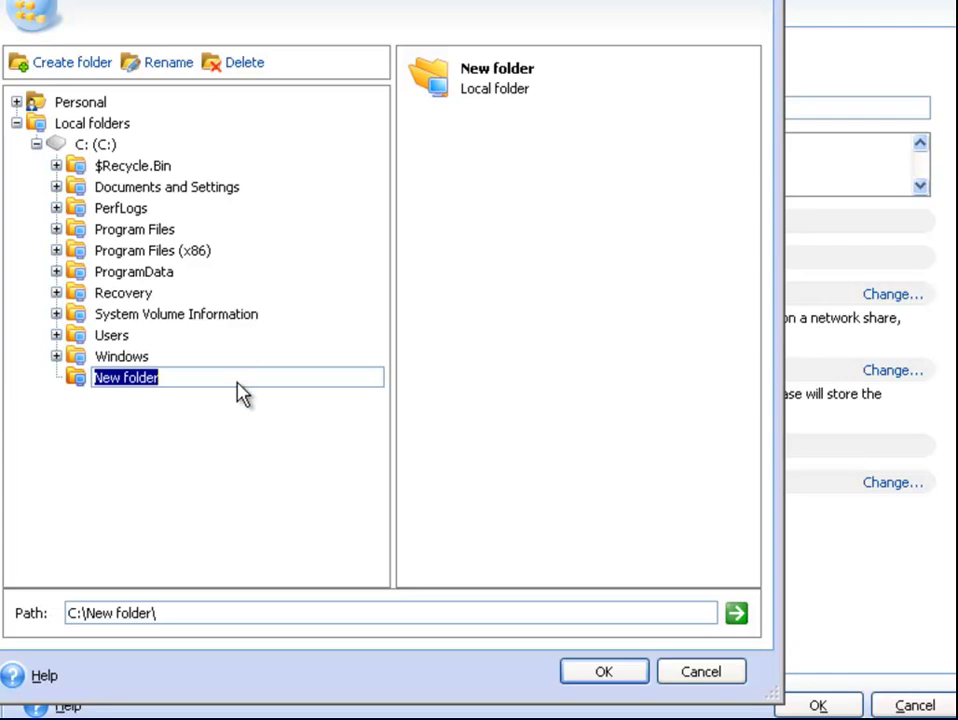
{"action": "type", "text": "Database"}
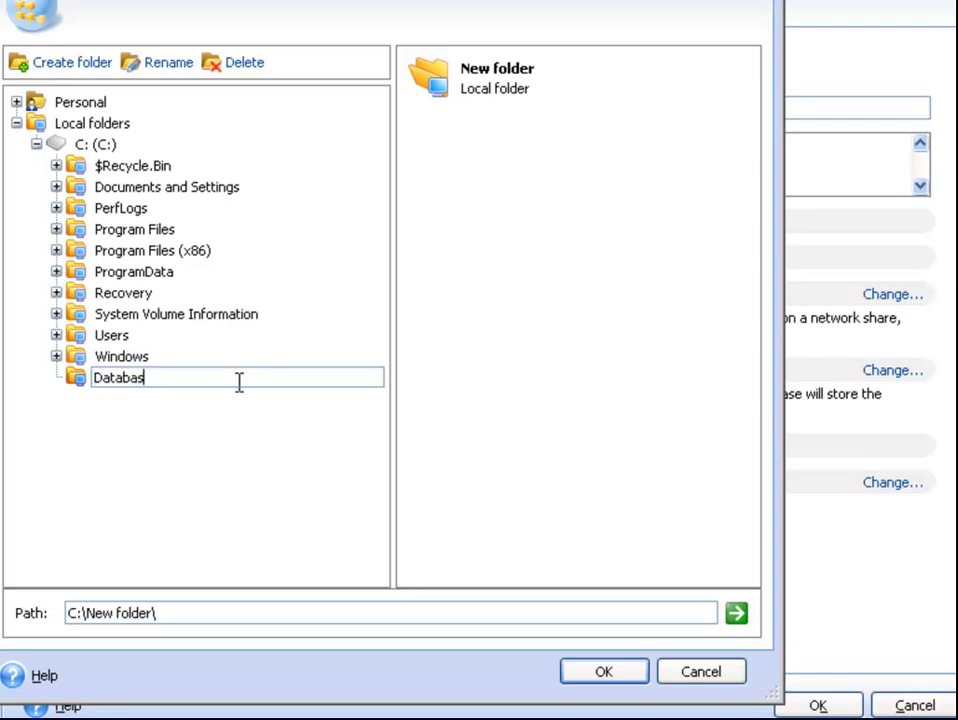
{"action": "left_click", "coordinate": [611, 679]}
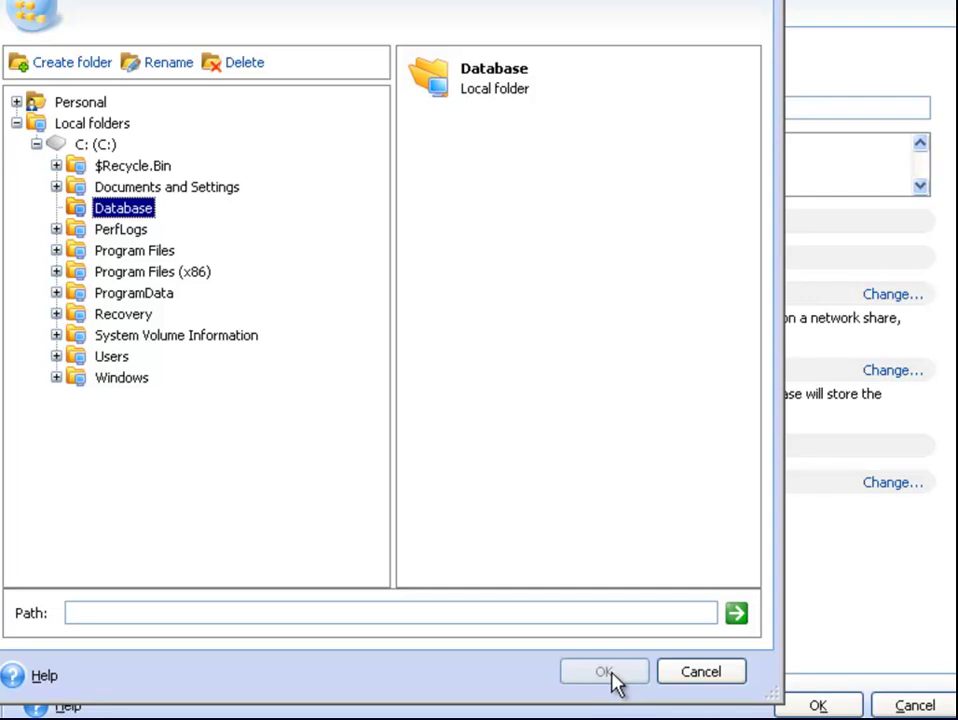
{"action": "left_click", "coordinate": [605, 673]}
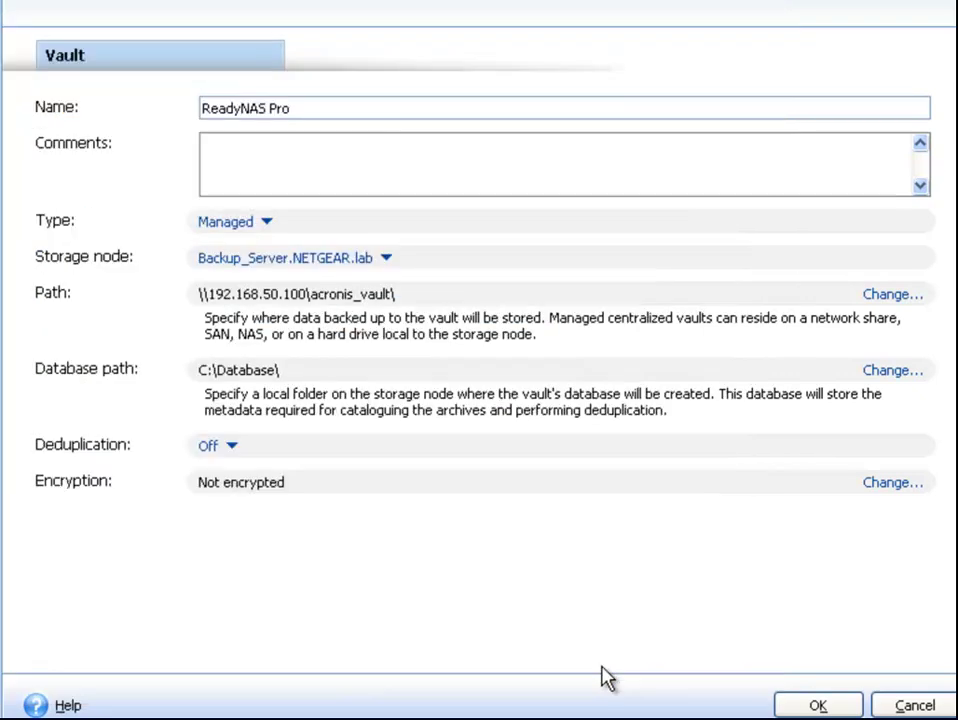
Set Deduplication to On, create the ReadyNAS Pro vault, and view its details
{"action": "left_click", "coordinate": [230, 447]}
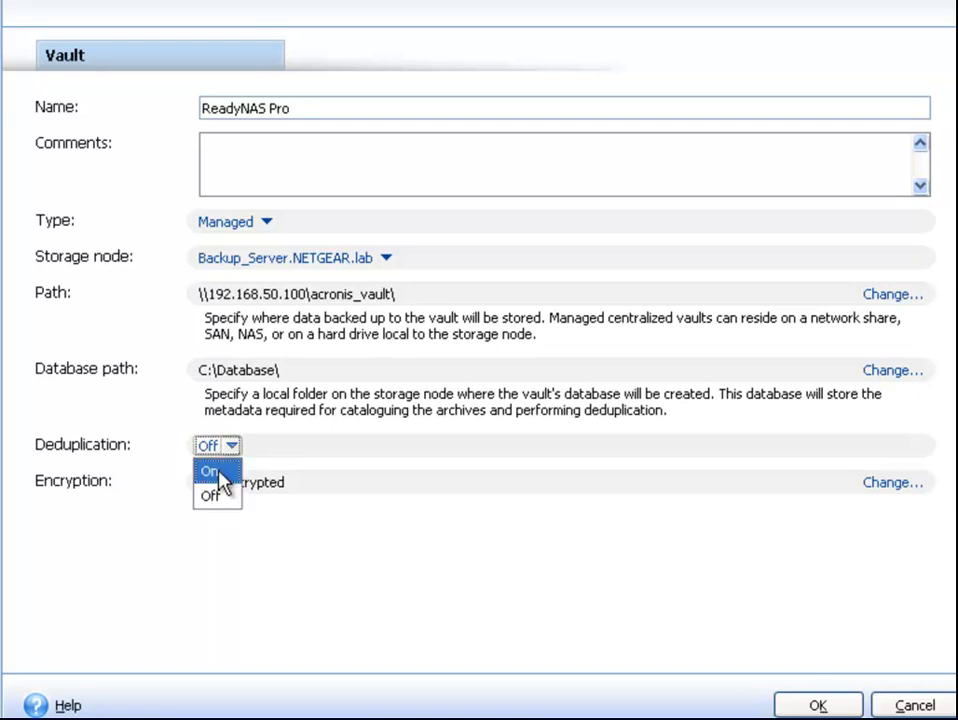
{"action": "left_click", "coordinate": [221, 472]}
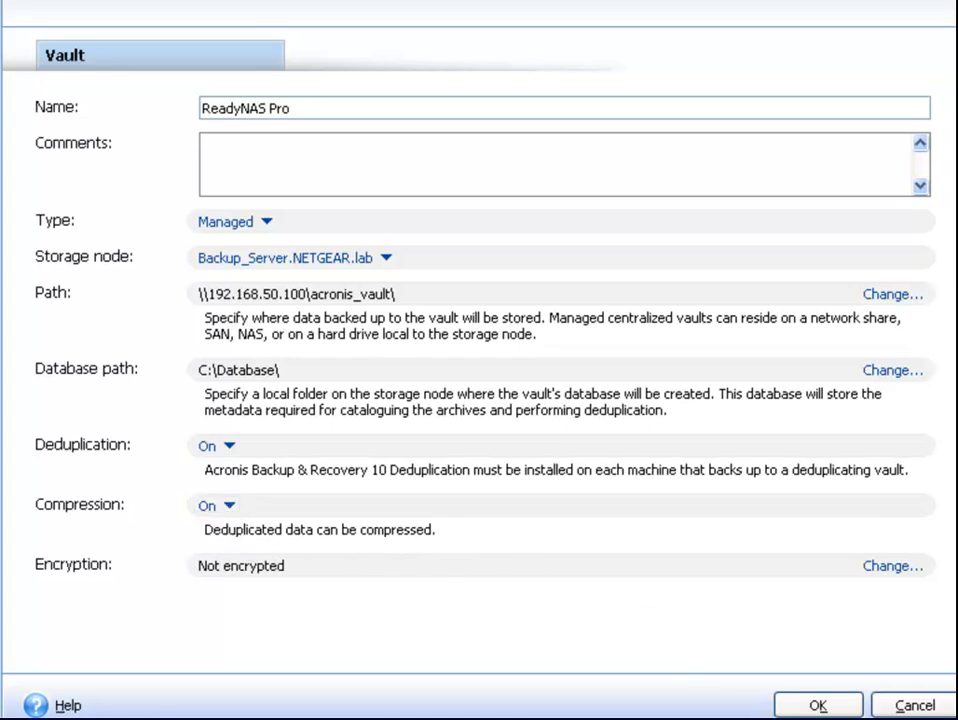
{"action": "left_click", "coordinate": [836, 706]}
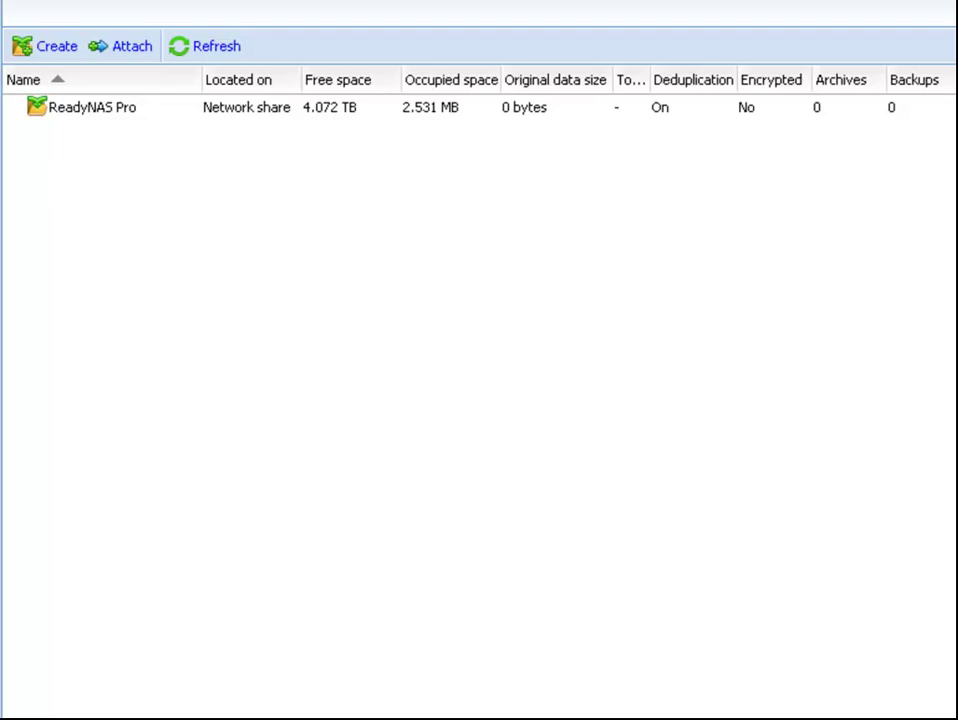
{"action": "left_click", "coordinate": [92, 107]}
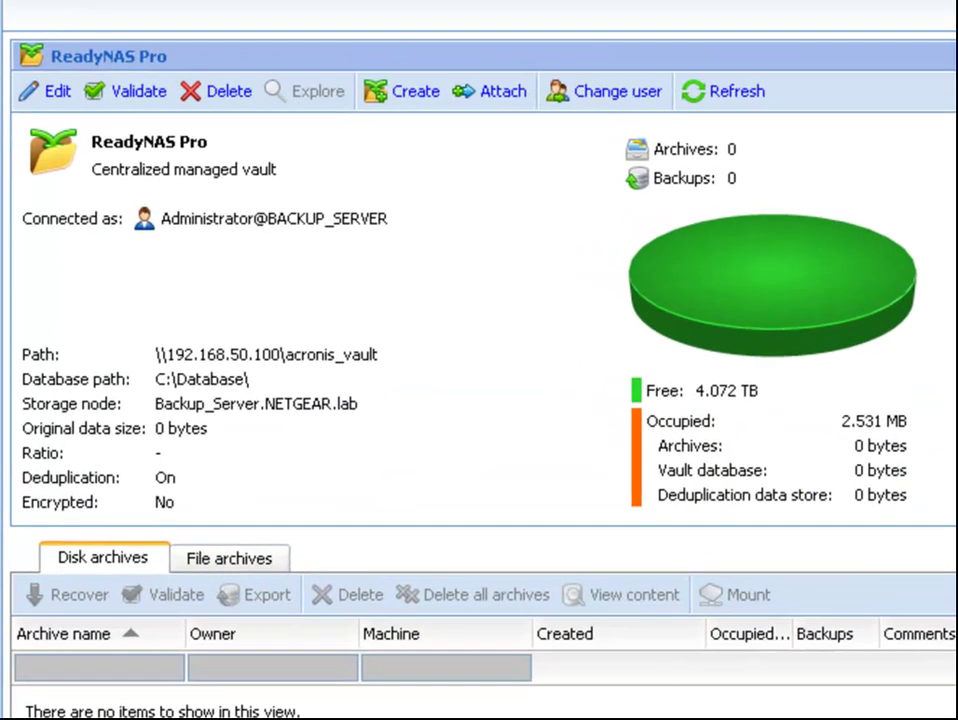